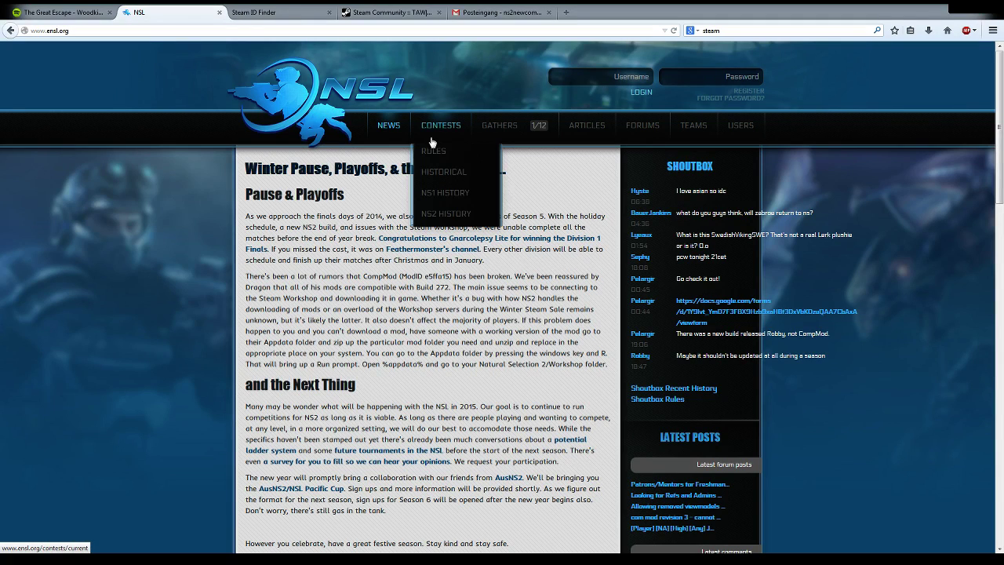
Step: Open the Registration page from the REGISTER link under the ensl.org login box
mouse_move(598, 129)
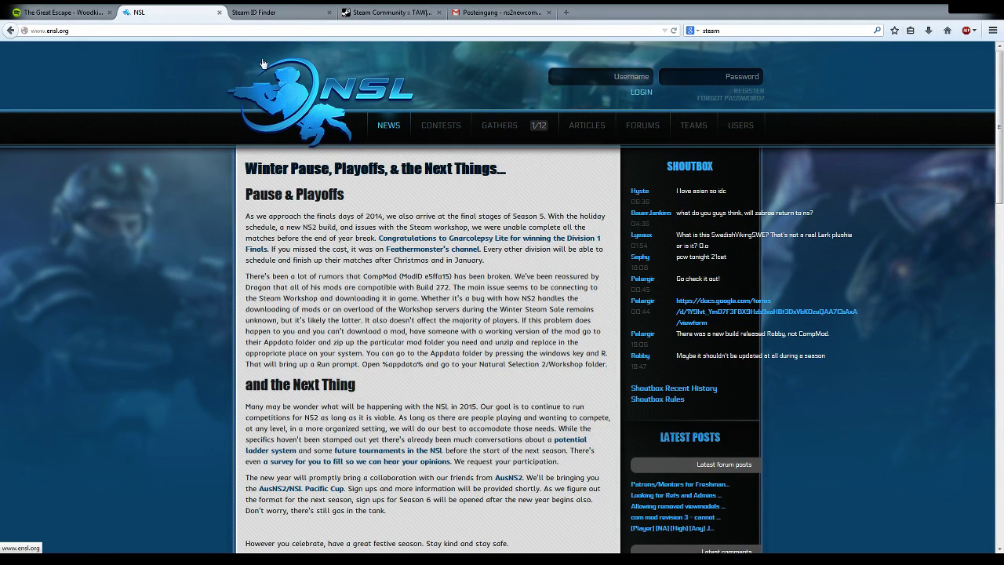
click(745, 92)
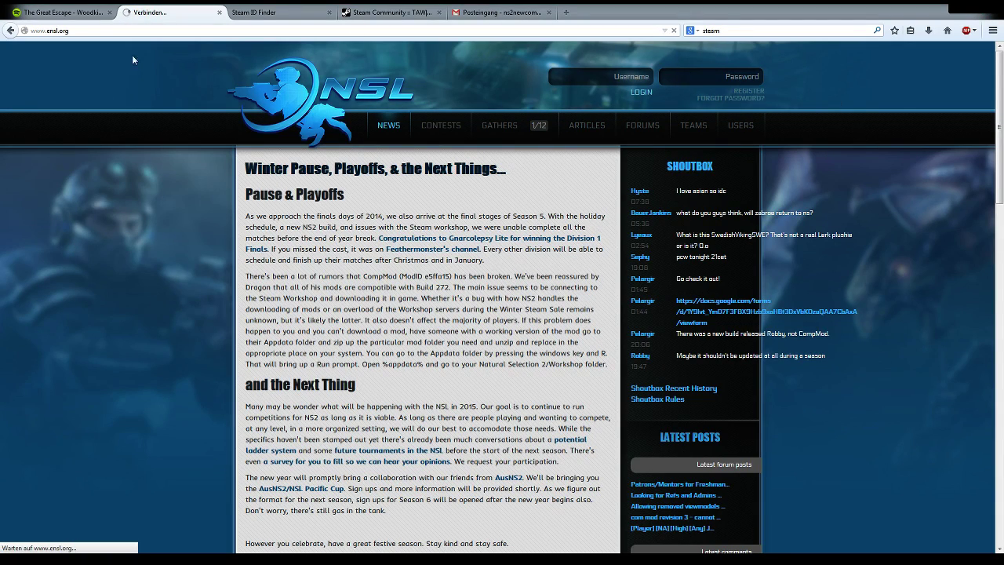
Step: Enter the account's username, password and e-mail address, leaving the cursor in Steam ID
click(386, 211)
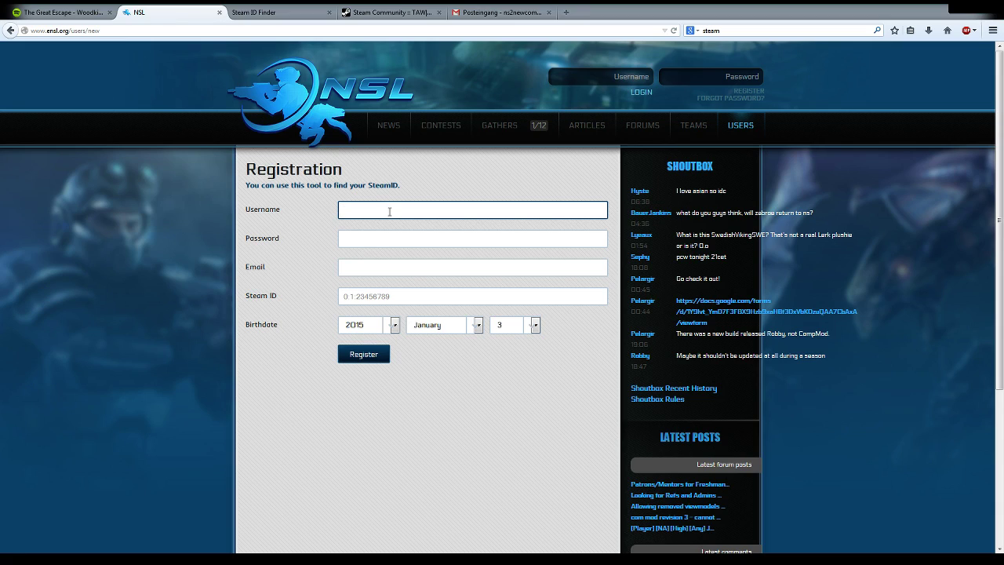
text(ns2newcomer)
key(Tab)
text(•••••••••••)
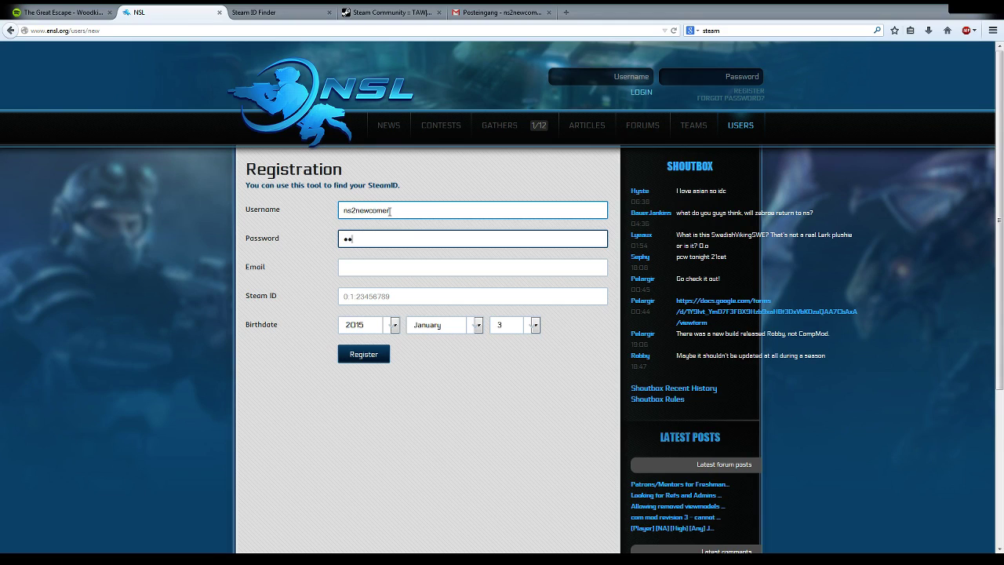
key(Tab)
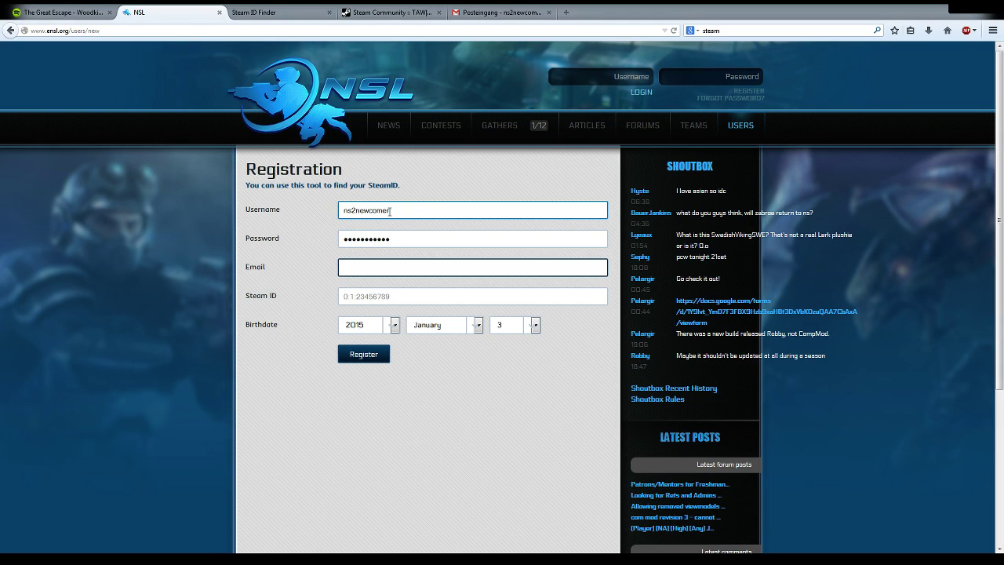
key(Tab)
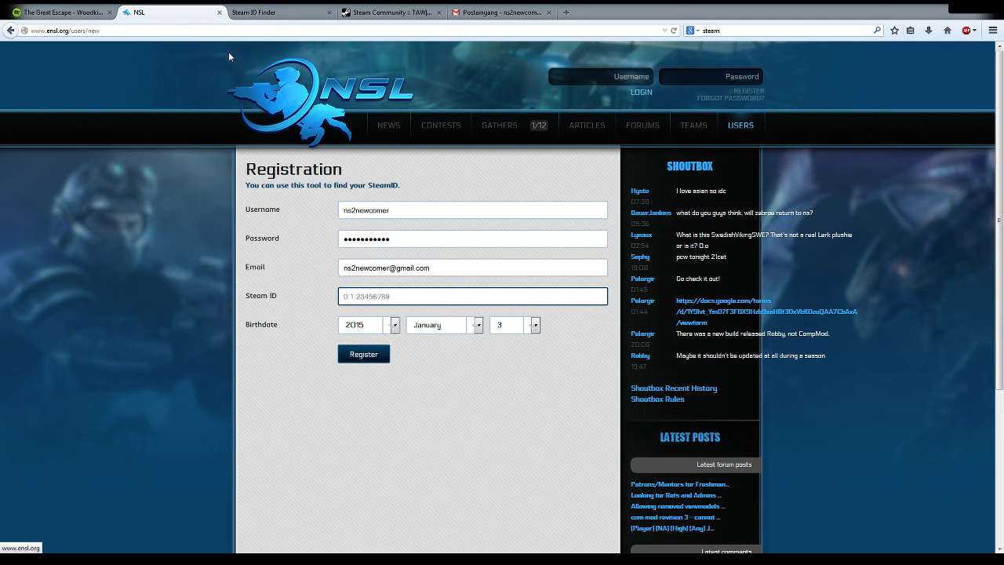
Step: Copy the Steam Community profile's full web address from the address bar
click(390, 12)
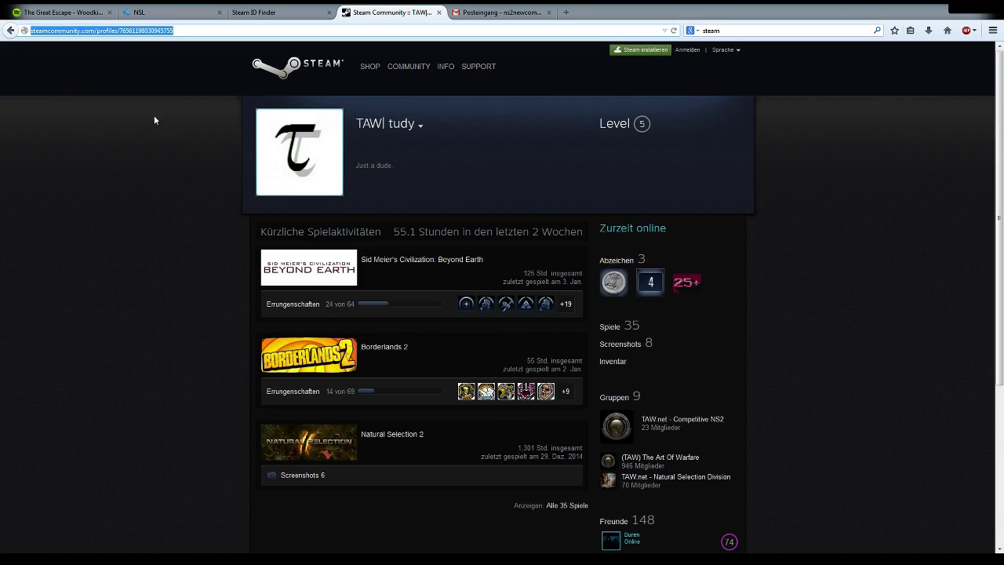
click(116, 196)
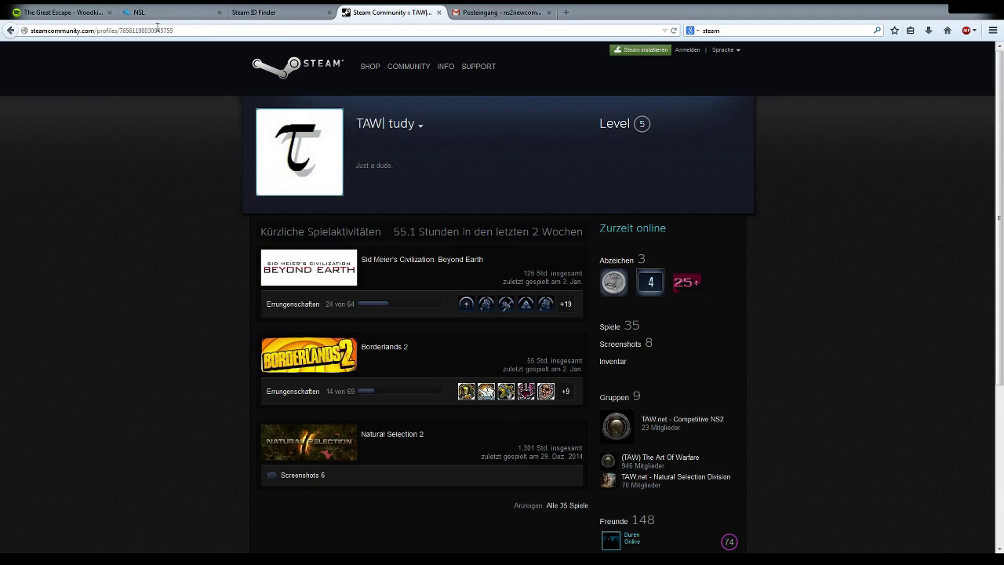
drag(175, 30, 28, 30)
key(ctrl+c)
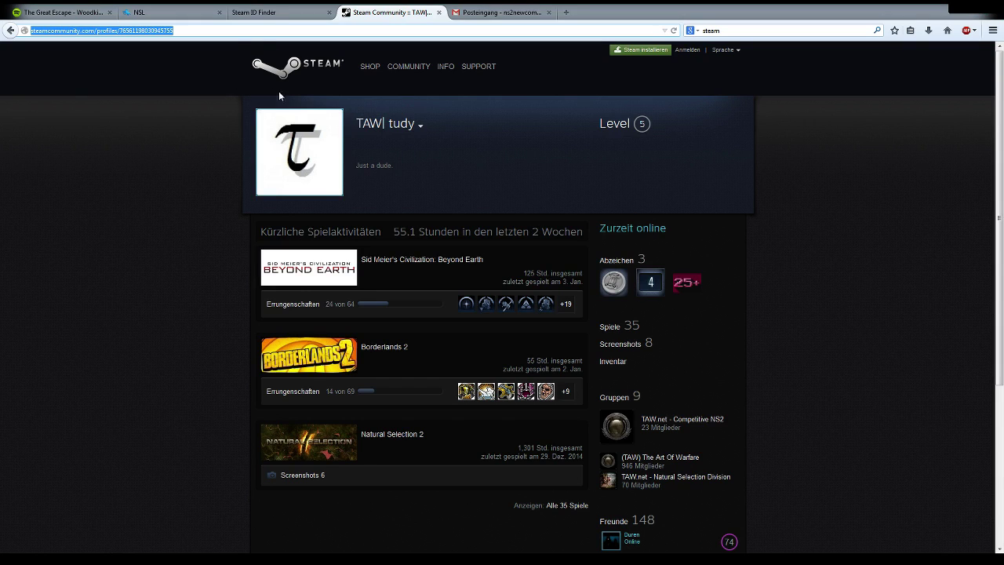
click(275, 14)
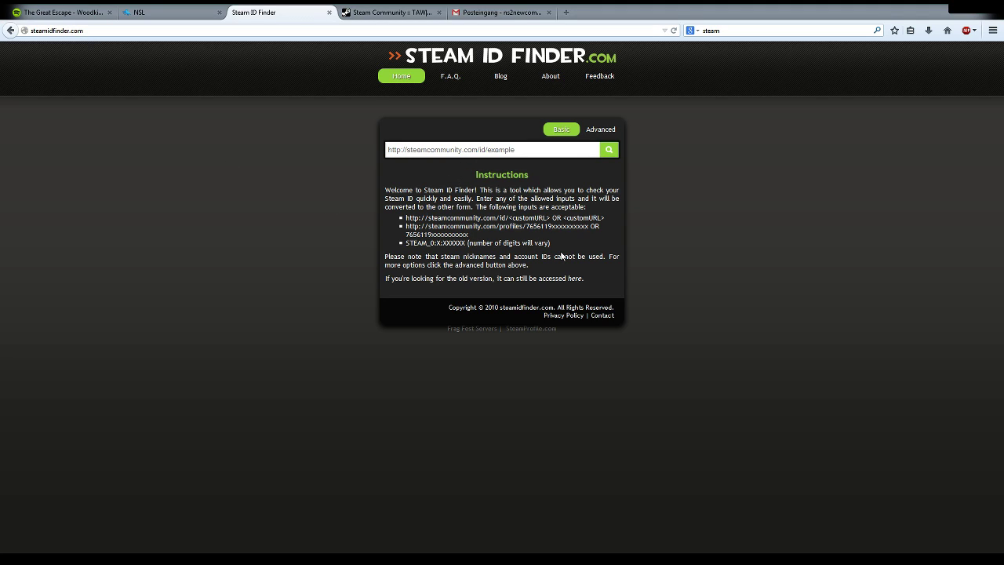
Step: Convert the pasted profile address to its STEAM_0 ID in Steam ID Finder and copy it
key(ctrl+v)
key(Return)
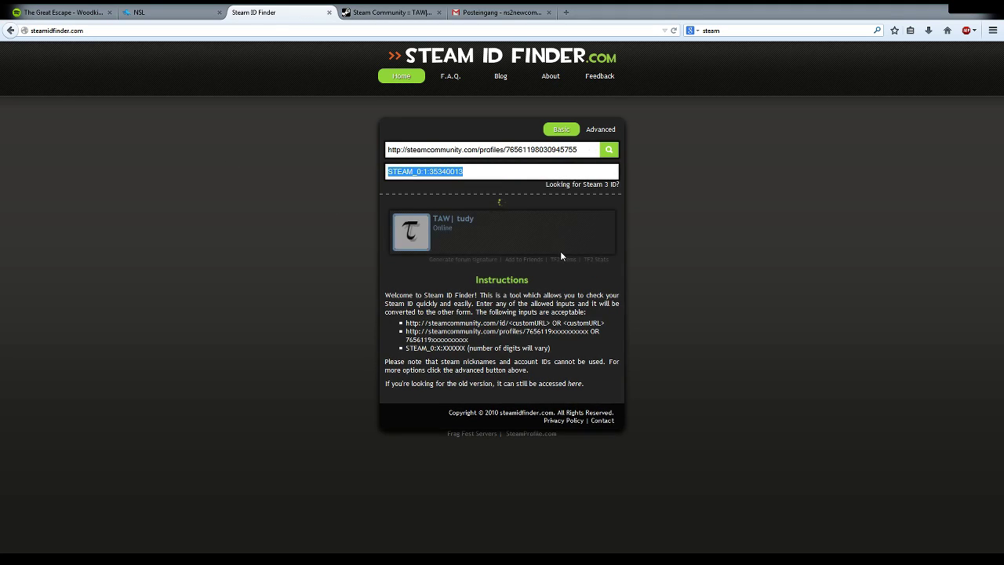
click(477, 174)
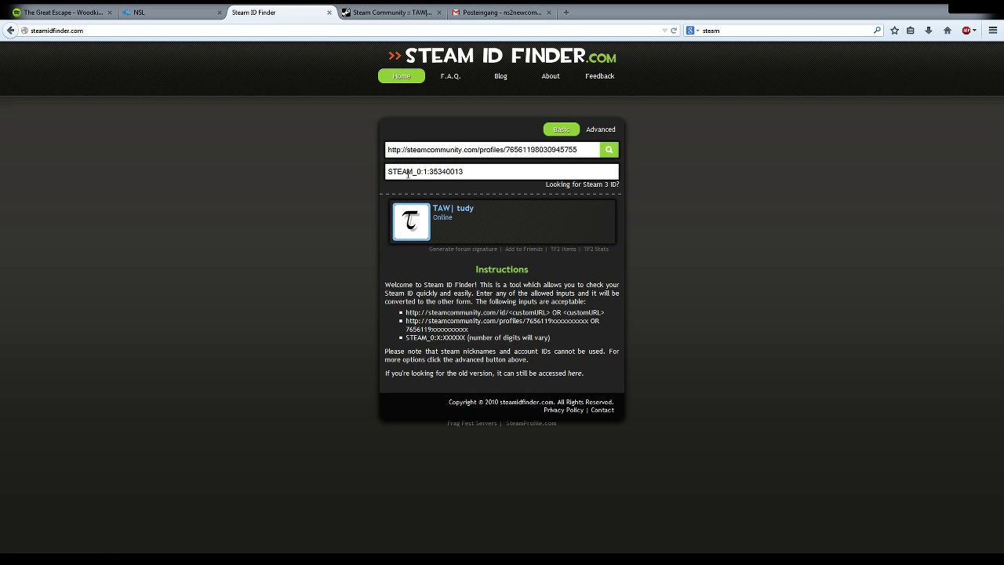
mouse_move(422, 171)
mouse_down()
mouse_move(451, 169)
mouse_move(422, 171)
mouse_up()
click(511, 203)
triple_click(420, 177)
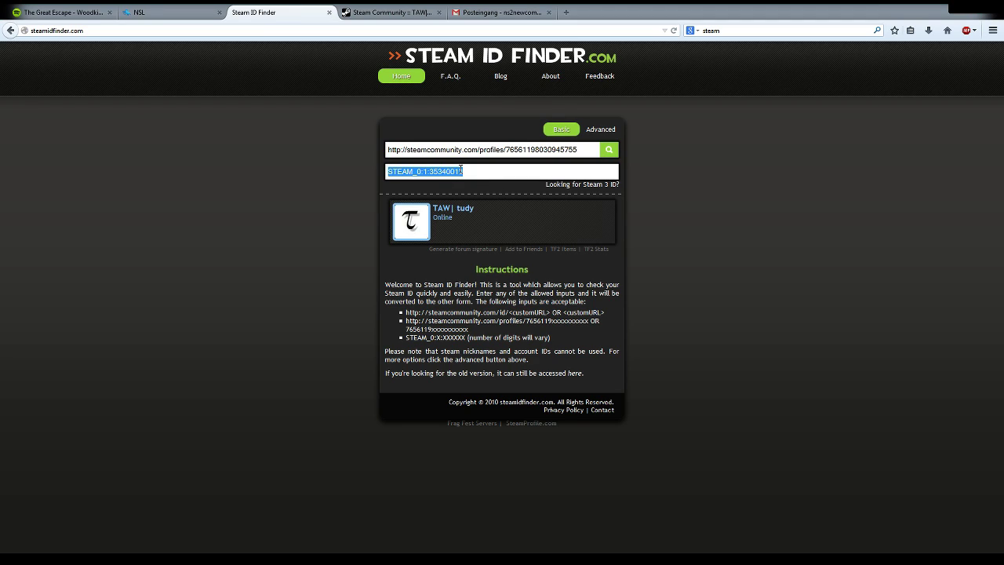
click(376, 171)
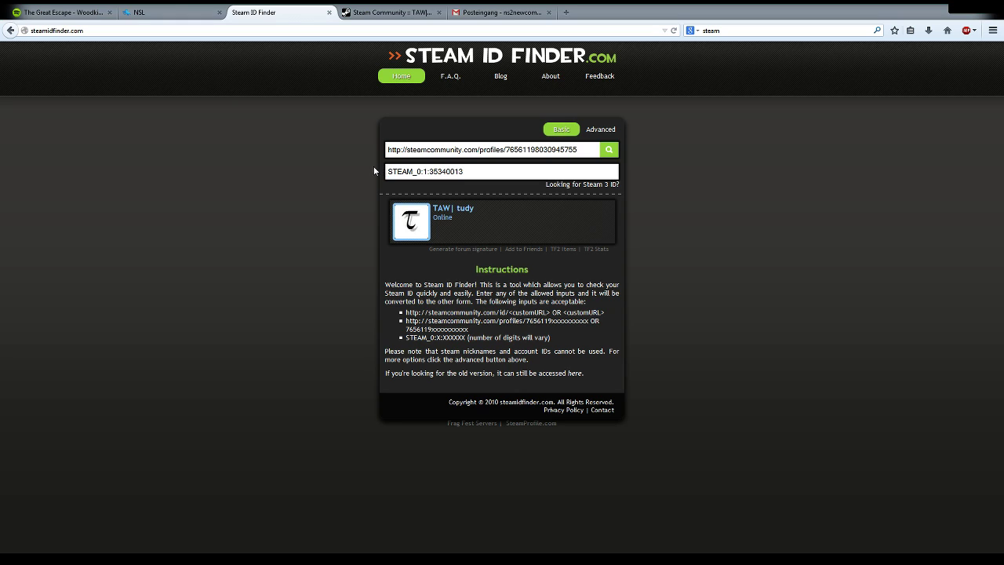
triple_click(401, 177)
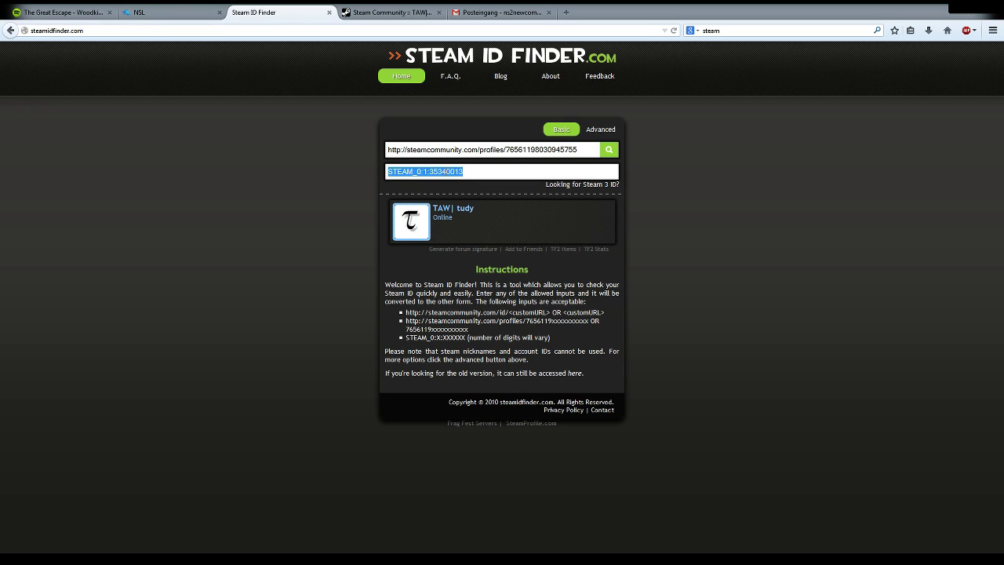
click(463, 171)
click(138, 12)
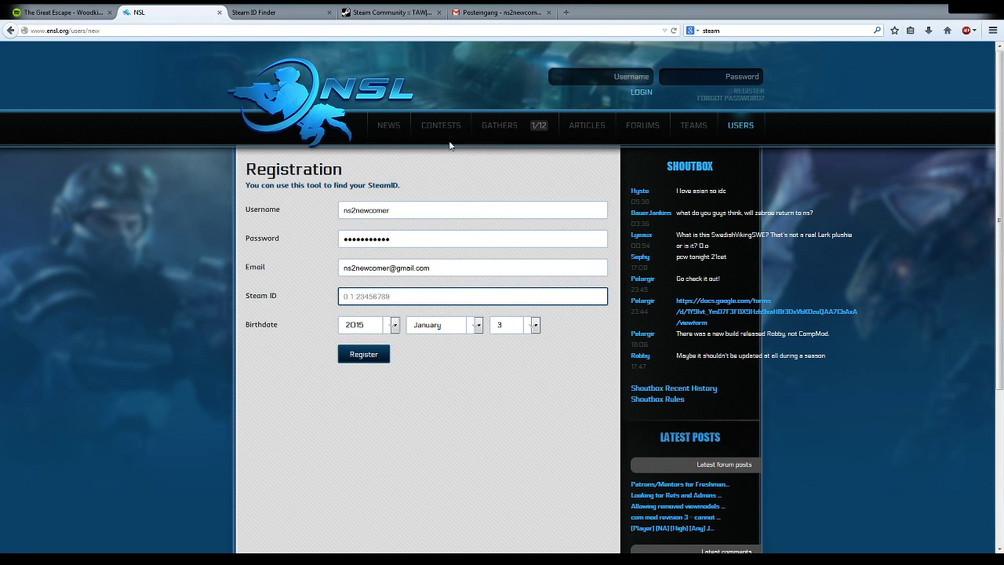
Step: Select the converted Steam ID in Steam ID Finder and check the other open pages
click(276, 15)
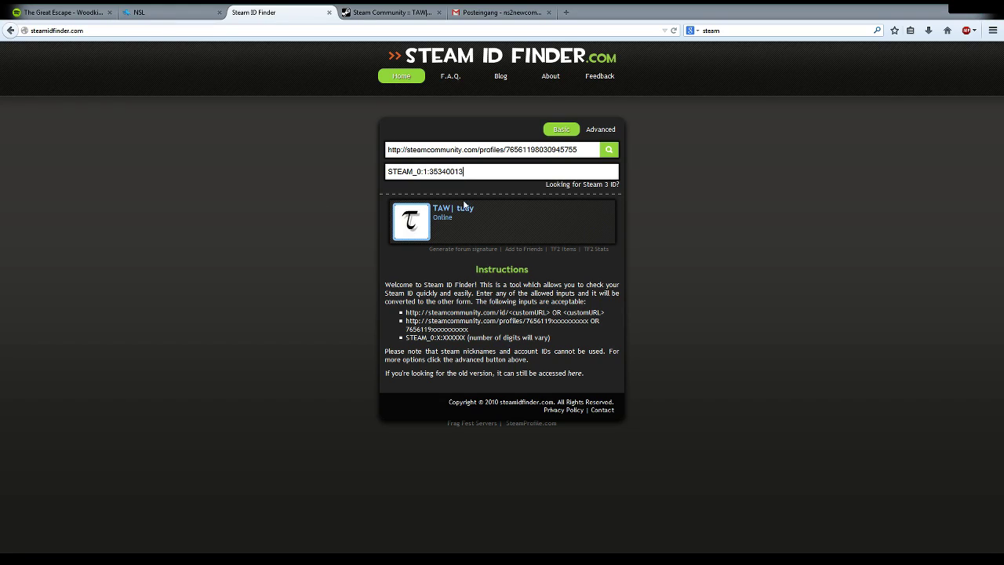
click(424, 171)
click(463, 171)
click(154, 13)
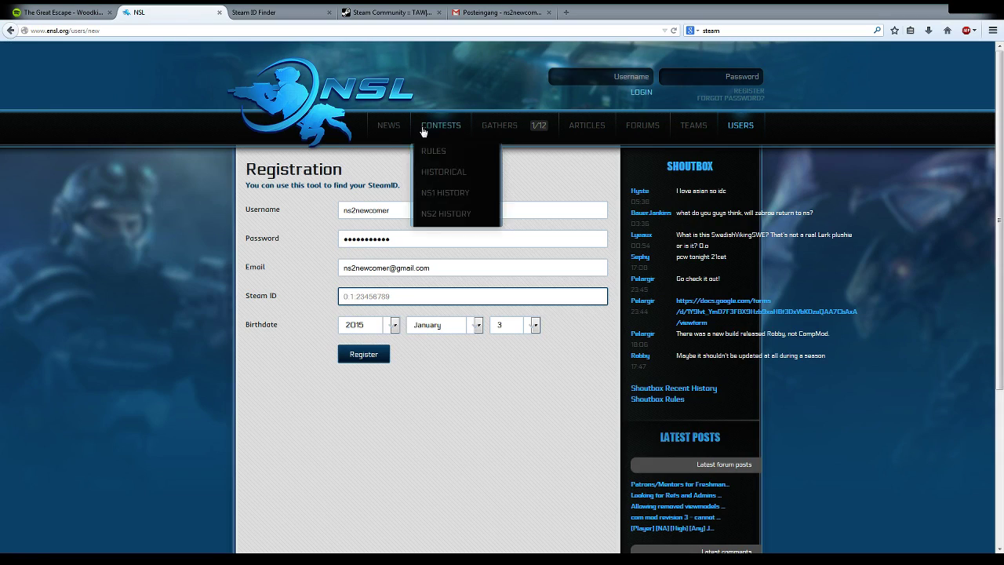
mouse_move(538, 155)
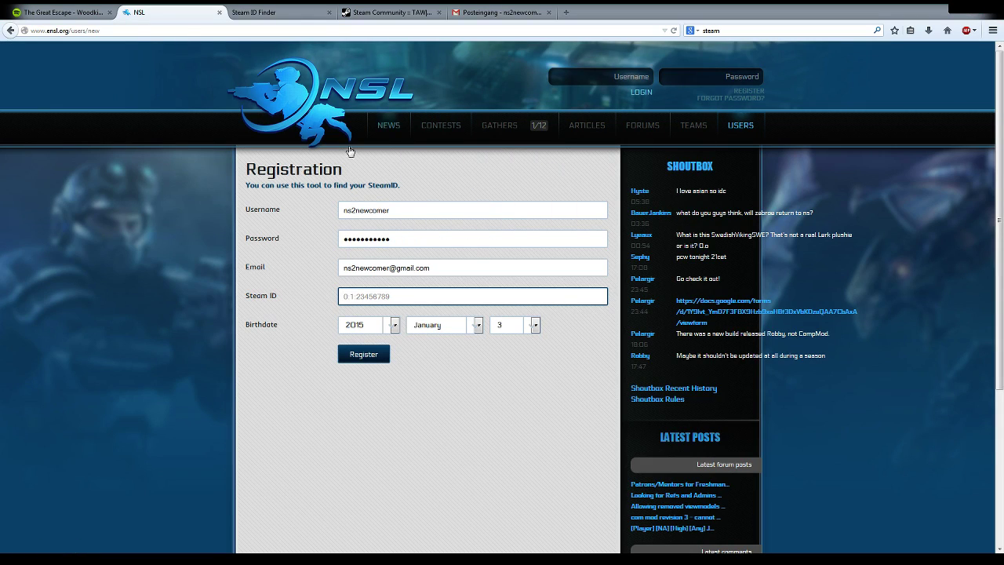
click(389, 13)
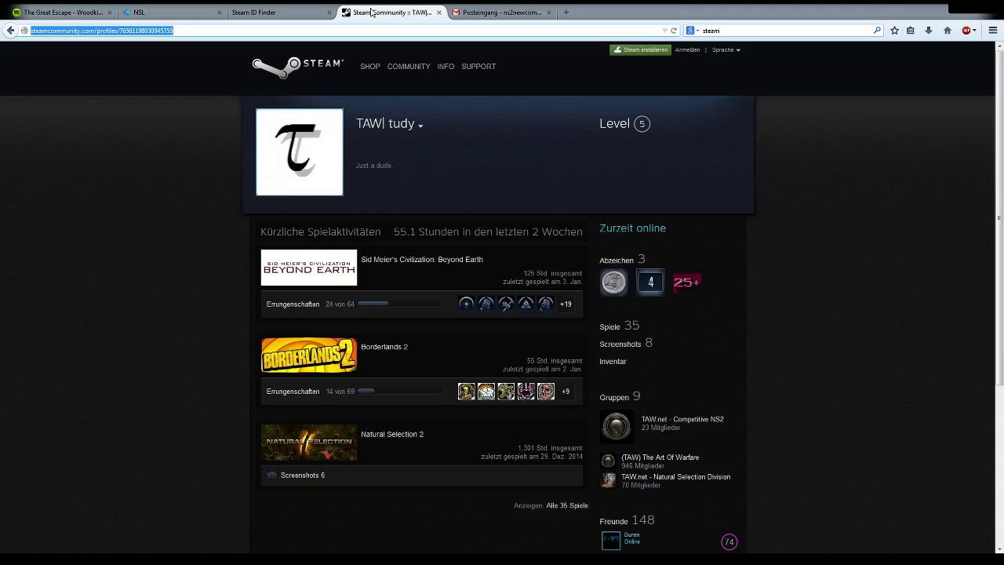
click(273, 13)
Step: Replace the profile address with 'test' and select the resulting converted Steam ID
click(495, 150)
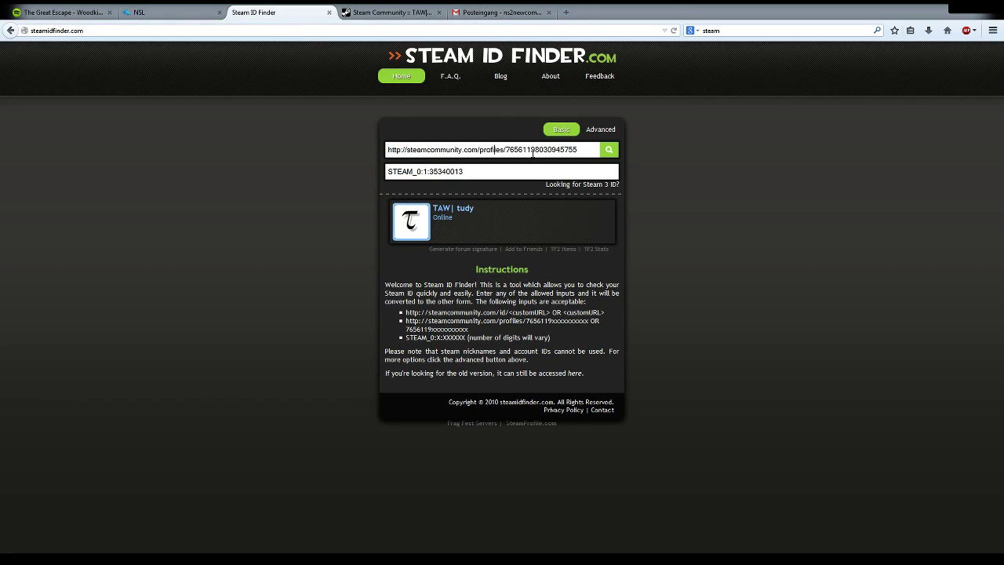
triple_click(532, 154)
text(test)
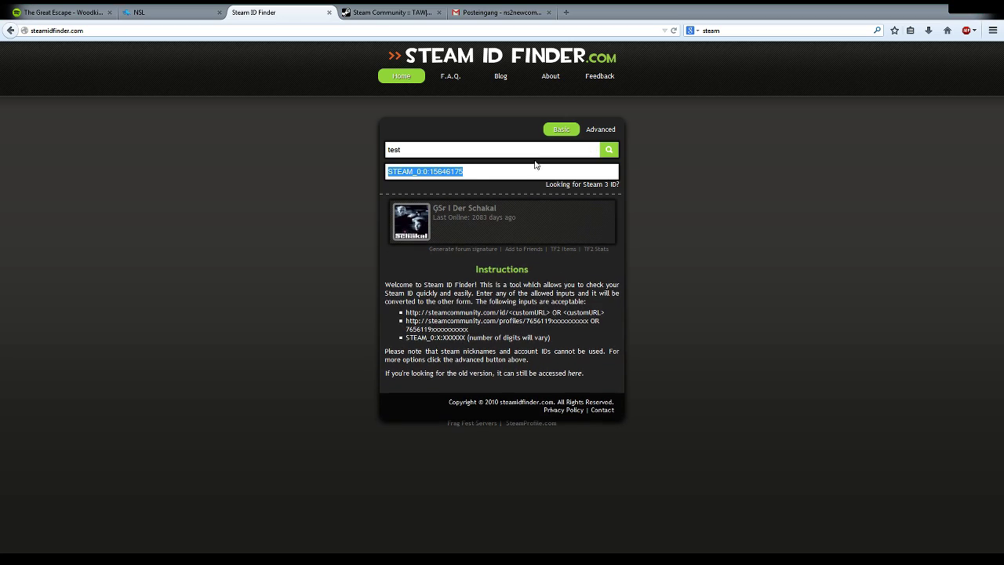
click(536, 168)
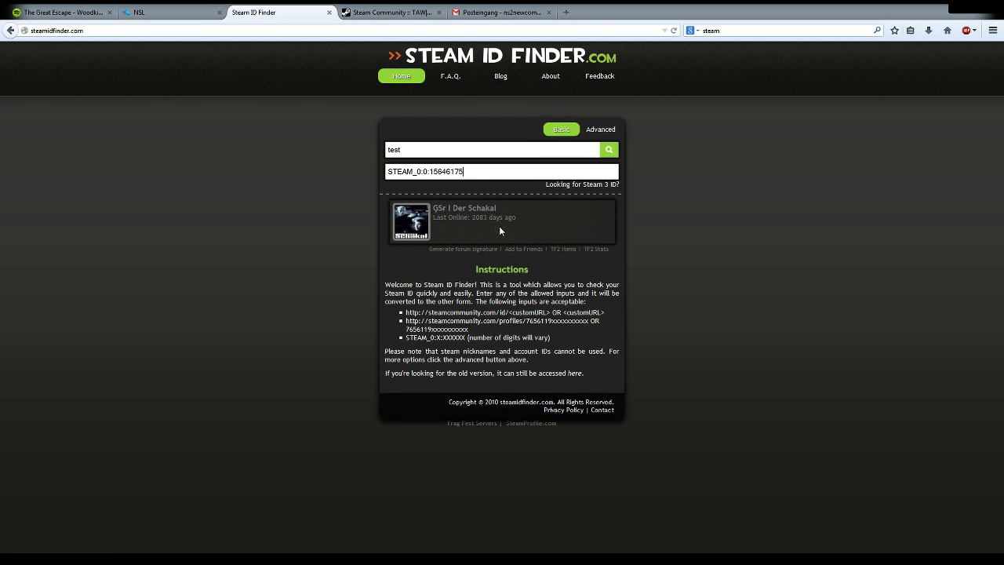
key(ctrl+a)
key(ctrl+c)
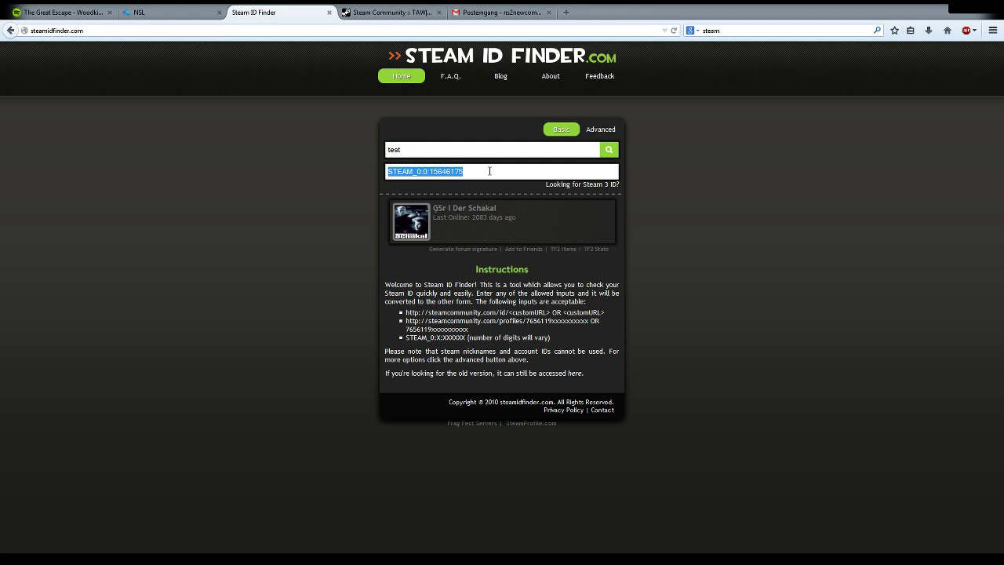
Step: Paste the Steam ID minus its STEAM_ prefix, choose birth year 2000, and submit the registration
key(ctrl+shift+Tab)
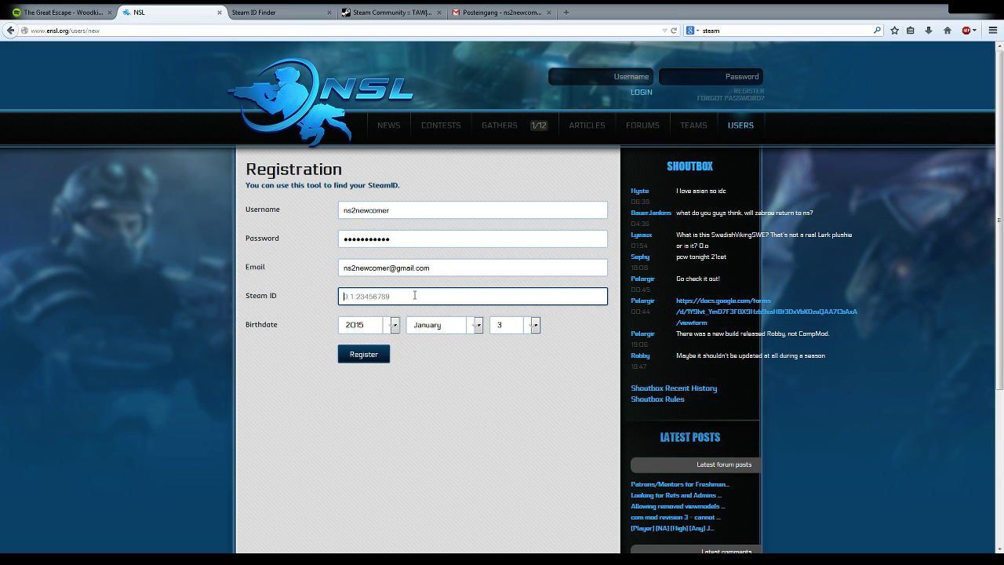
key(ctrl+v)
key(Delete)
key(Delete)
key(Delete)
key(Delete)
key(Delete)
key(Delete)
click(394, 326)
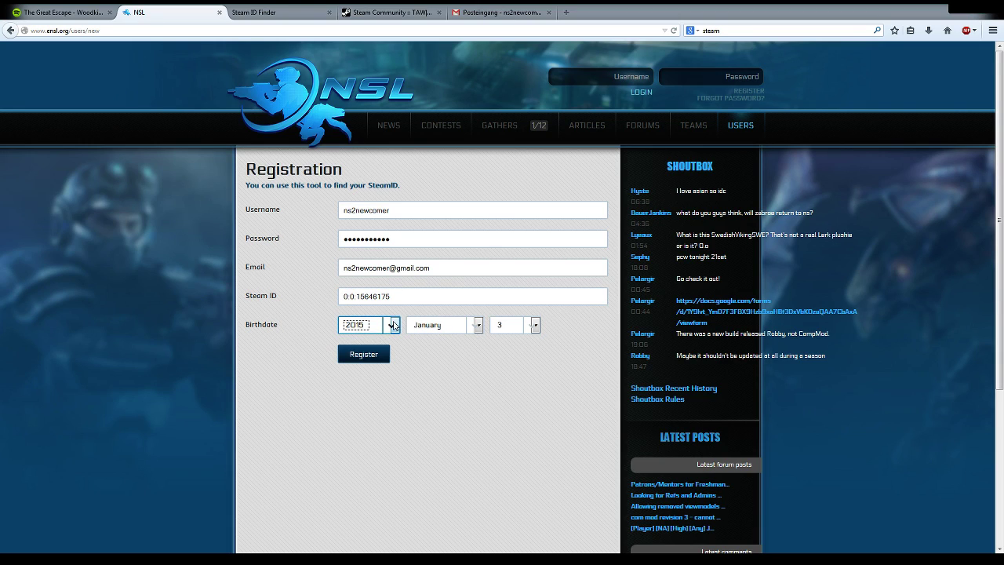
click(368, 380)
click(500, 330)
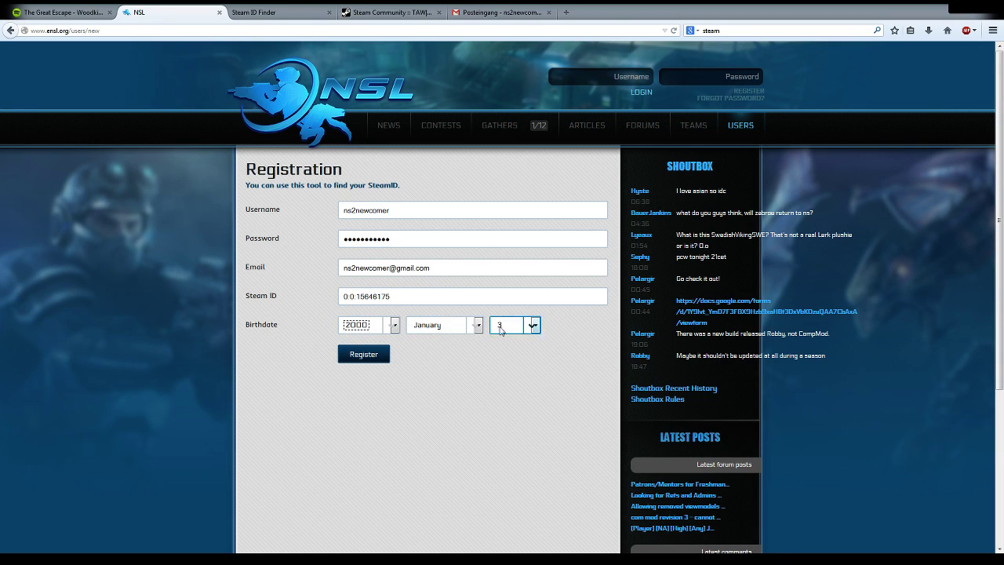
click(363, 355)
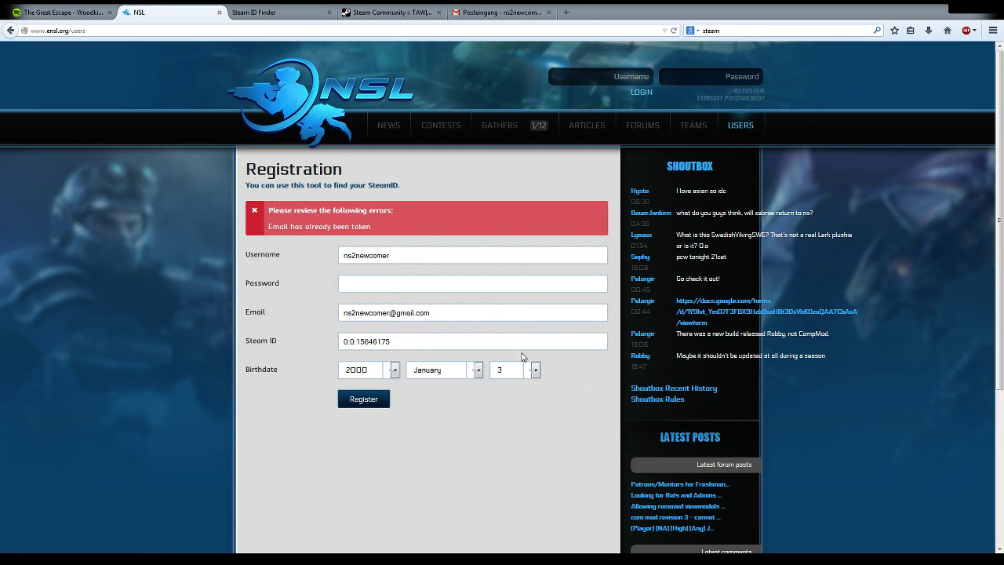
Step: Re-enter the password, add '2' before the @ in the e-mail, and register again
click(389, 286)
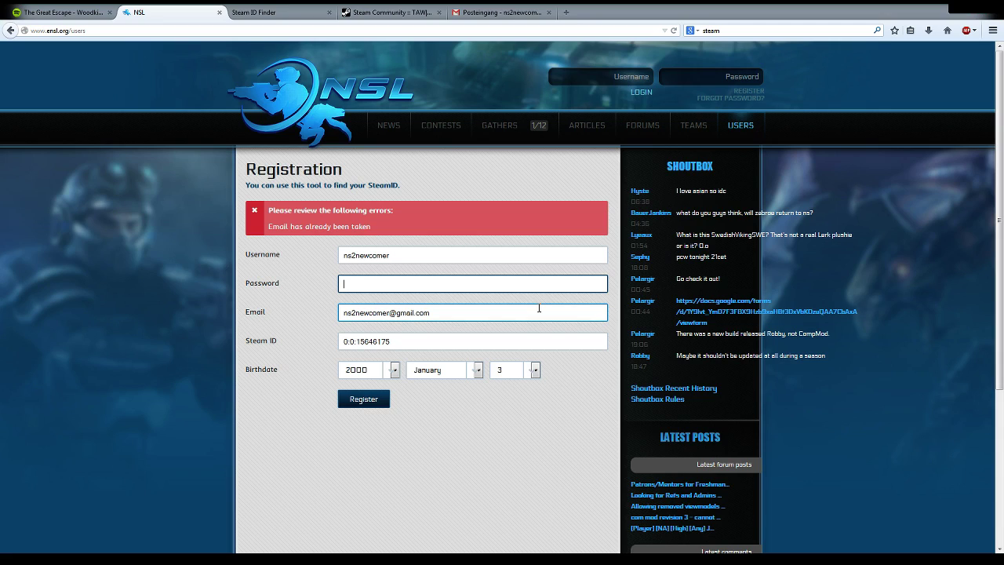
text(test)
key(Tab)
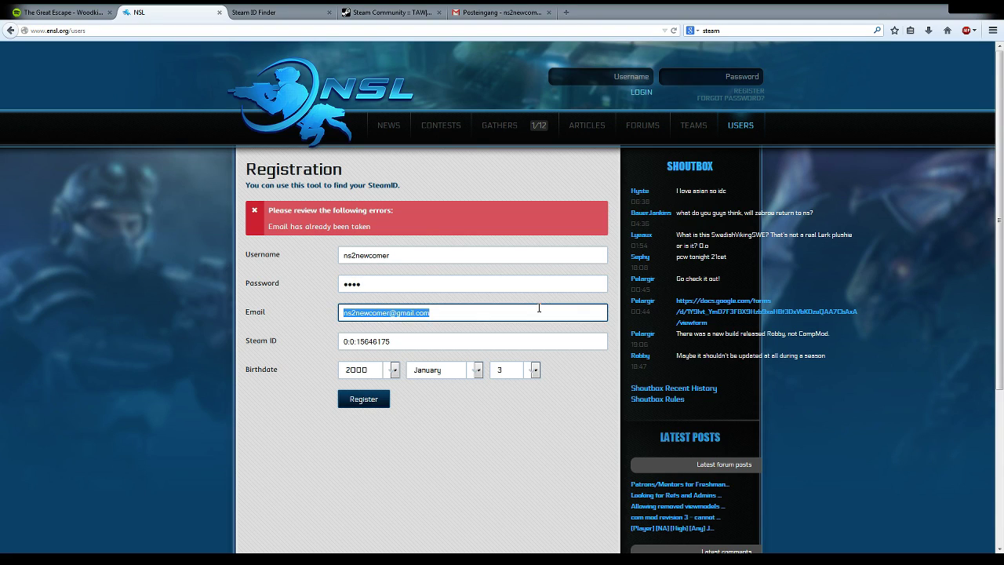
click(539, 308)
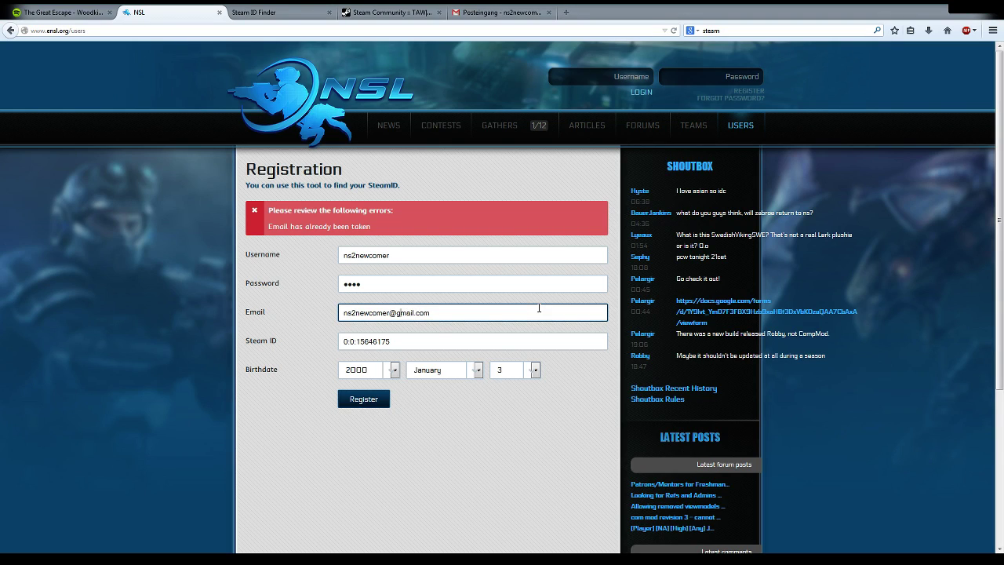
text(2)
click(382, 406)
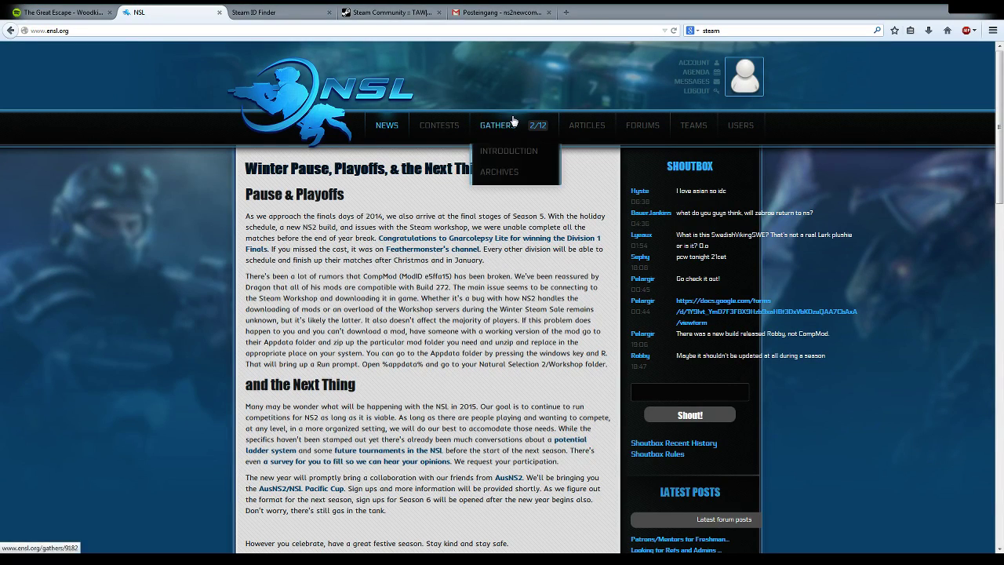
Step: Open the agenda and choose ns2Fishman in the Join an existing team list
click(703, 73)
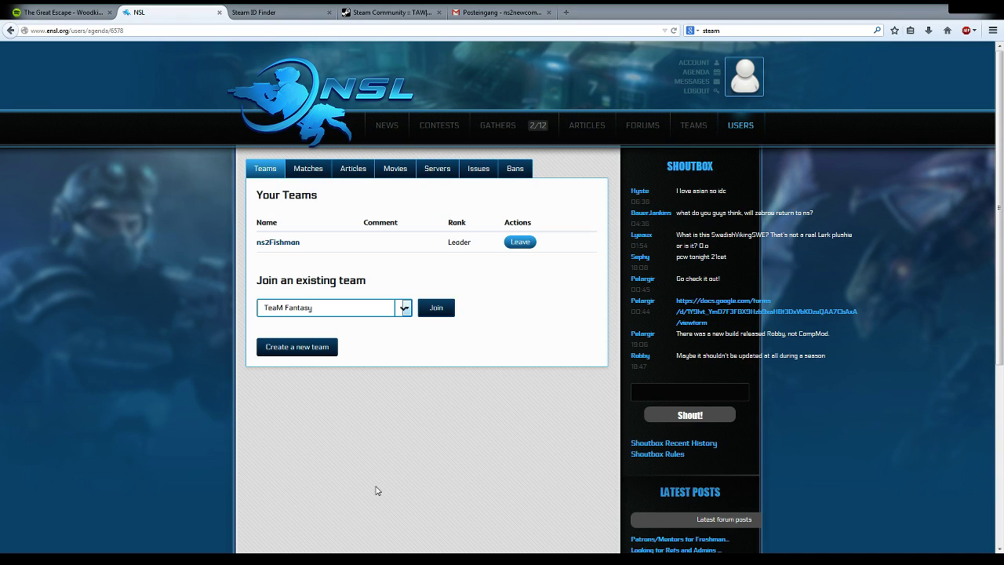
click(335, 491)
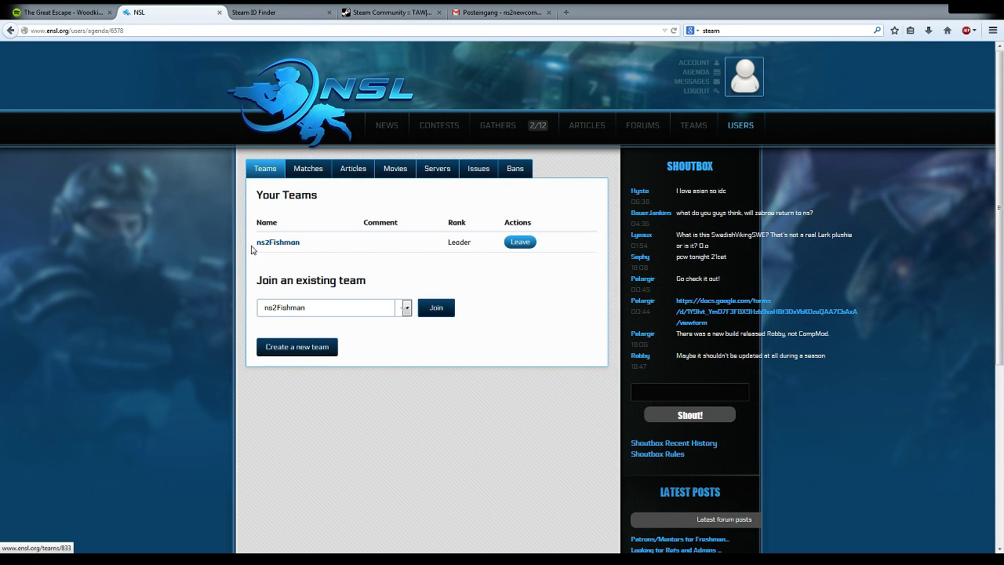
Step: Open the ns2Fishman team page and view its General, Matches, Statistics and Members tabs
double_click(464, 243)
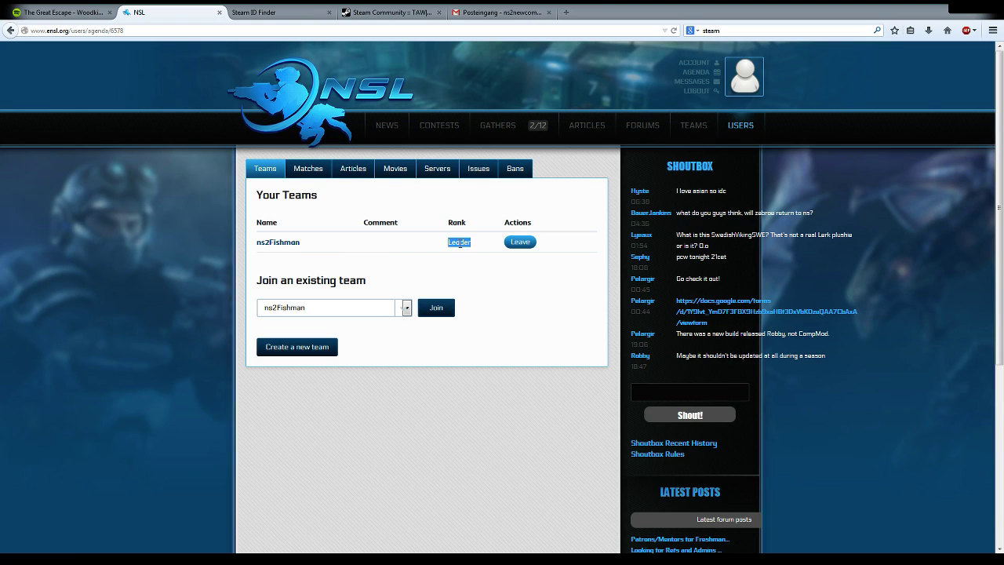
click(281, 242)
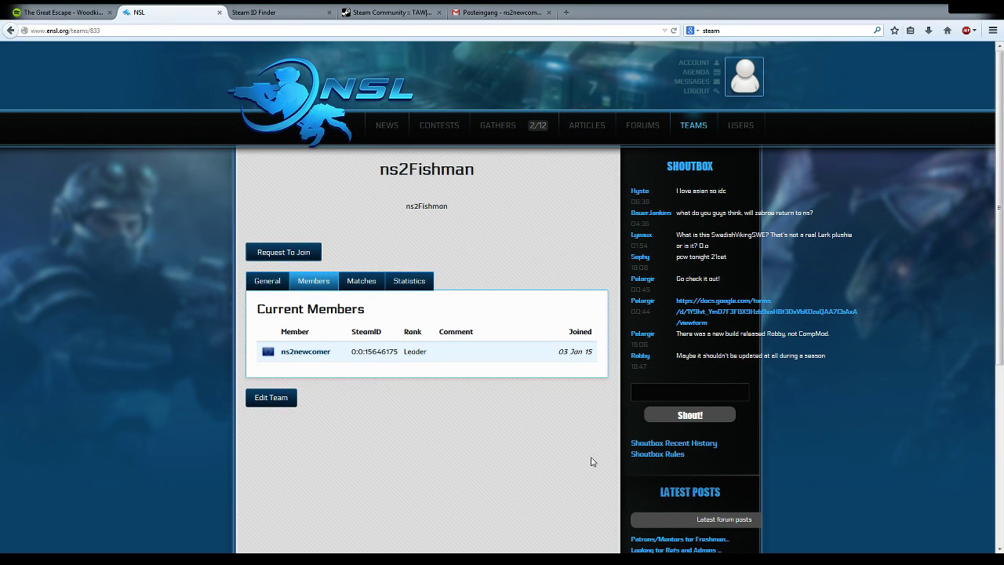
click(280, 289)
click(357, 284)
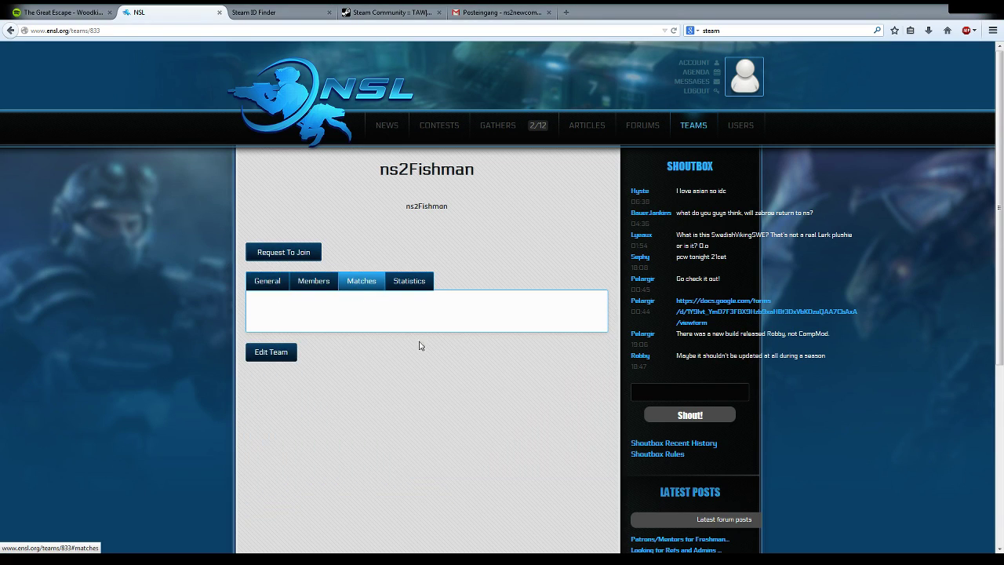
click(401, 289)
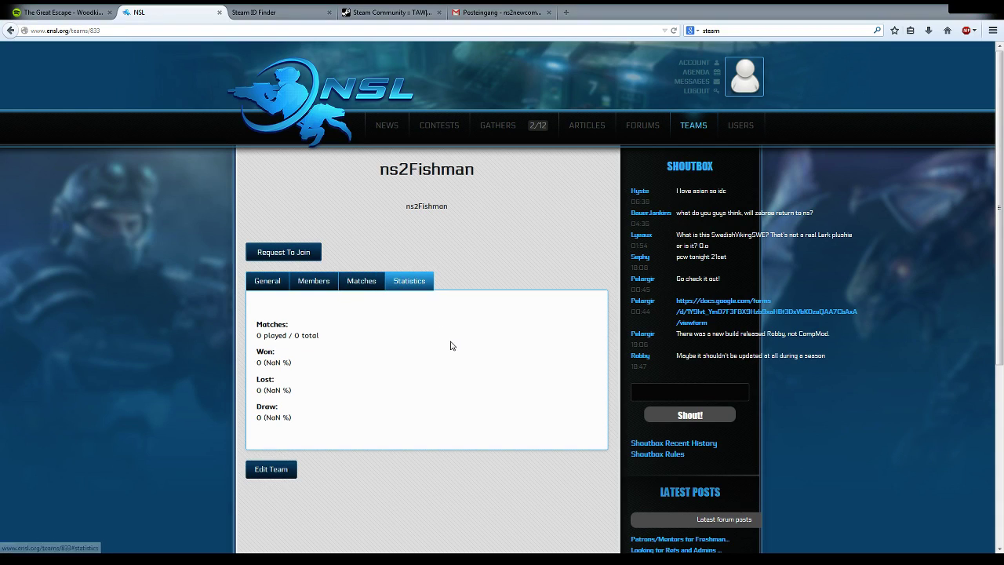
click(322, 289)
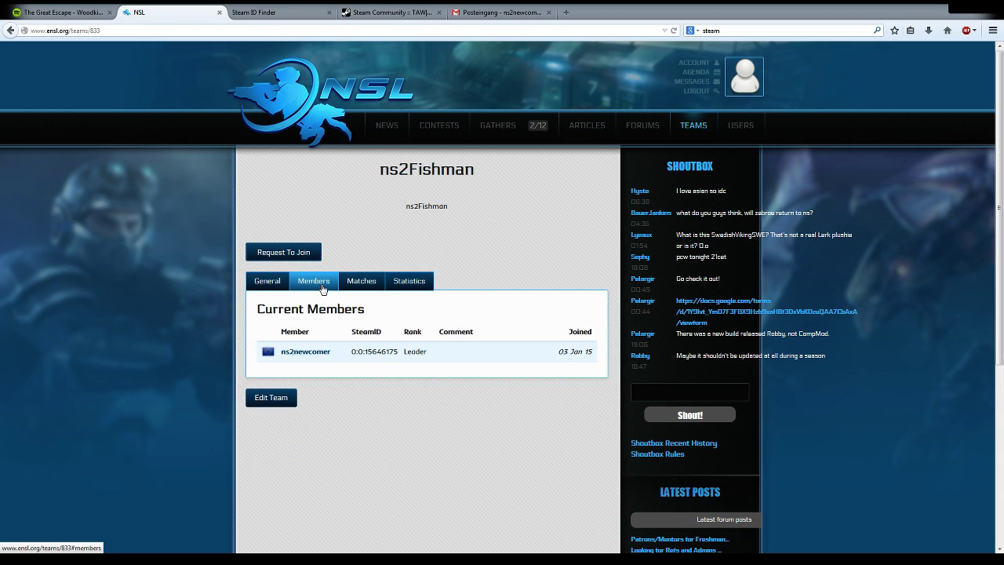
Step: Open the Manage Team edit form for ns2Fishman via Edit Team below the members table
click(277, 404)
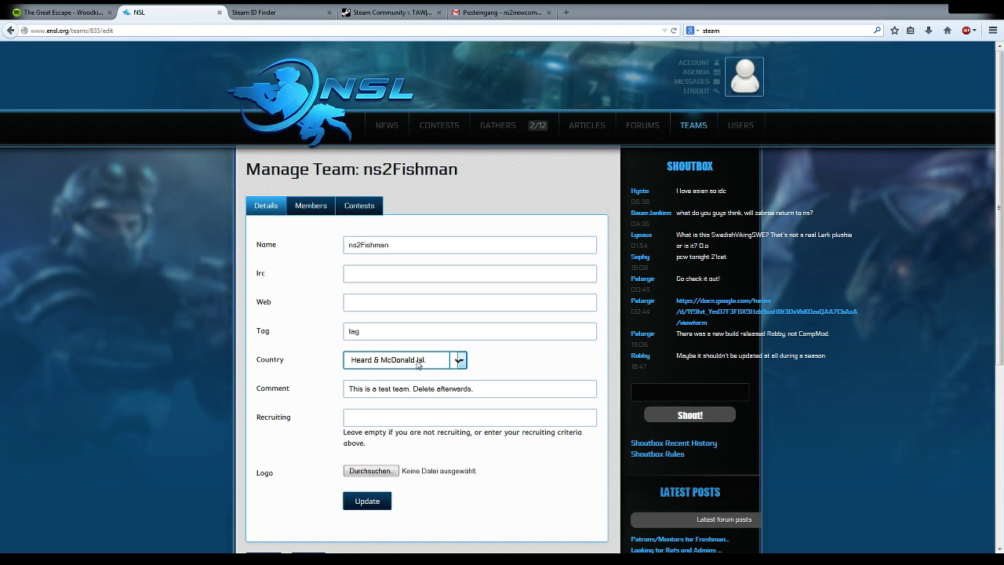
Step: Open the Members list and try the rank options Joining, Member and Deputee, leaving the account as Leader
click(310, 207)
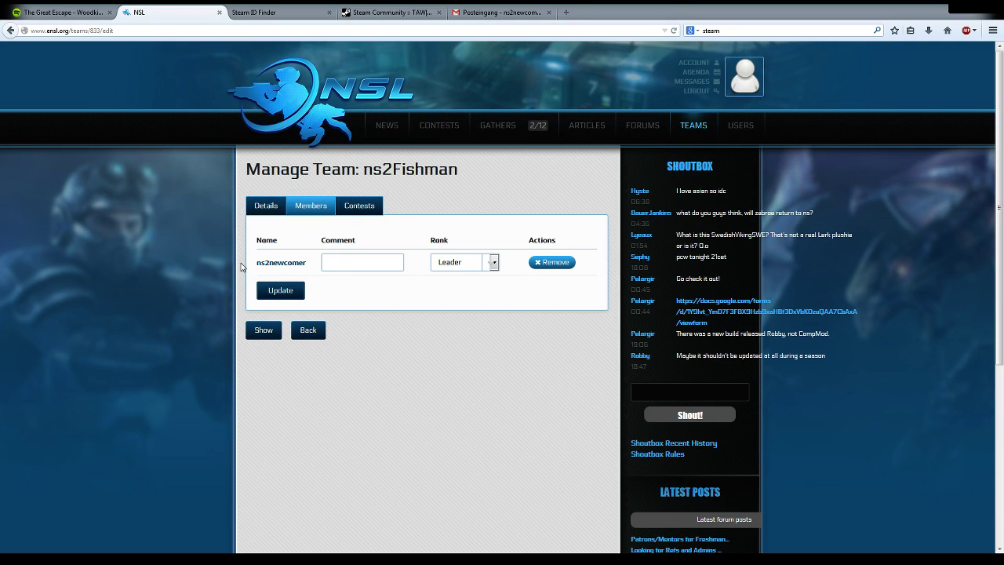
click(491, 267)
click(469, 279)
click(472, 288)
key(shift+Tab)
key(Tab)
key(Down)
key(Down)
Step: View the ns2Fishman team page, then return to its Edit Team form
click(263, 330)
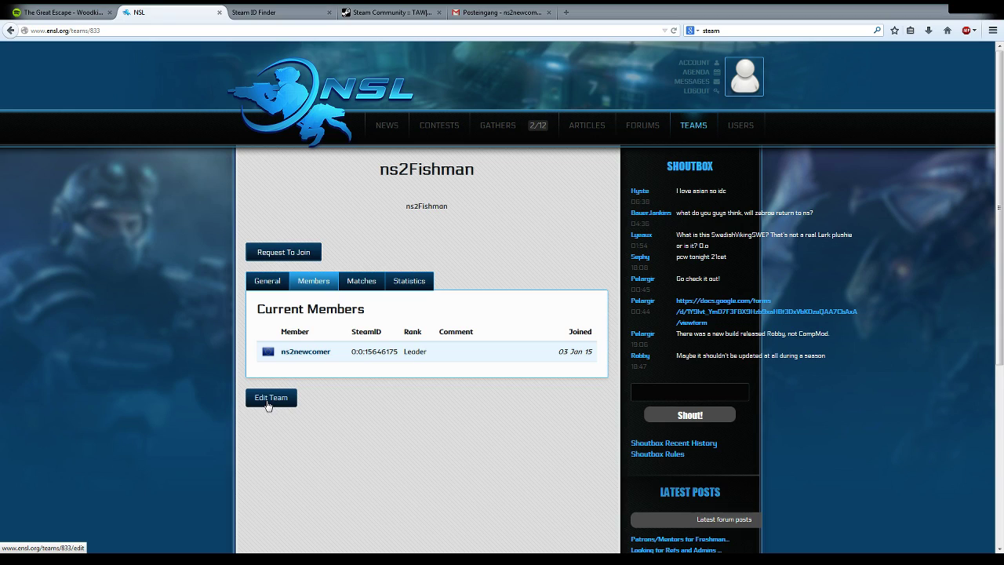
click(268, 400)
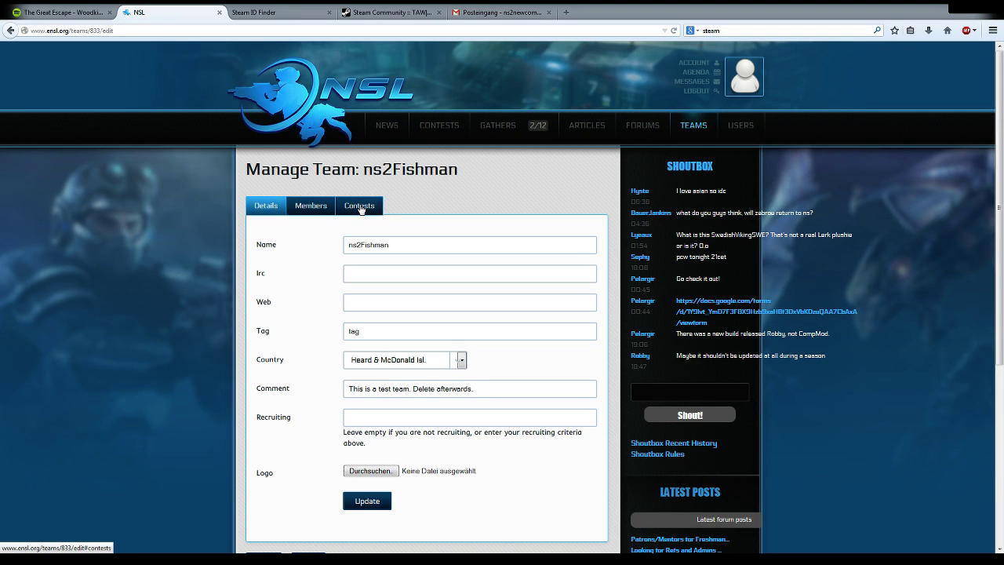
Step: Check the Contests section offering NSL Season 6 Sign Ups, then return to the ns2Fishman team page
click(360, 209)
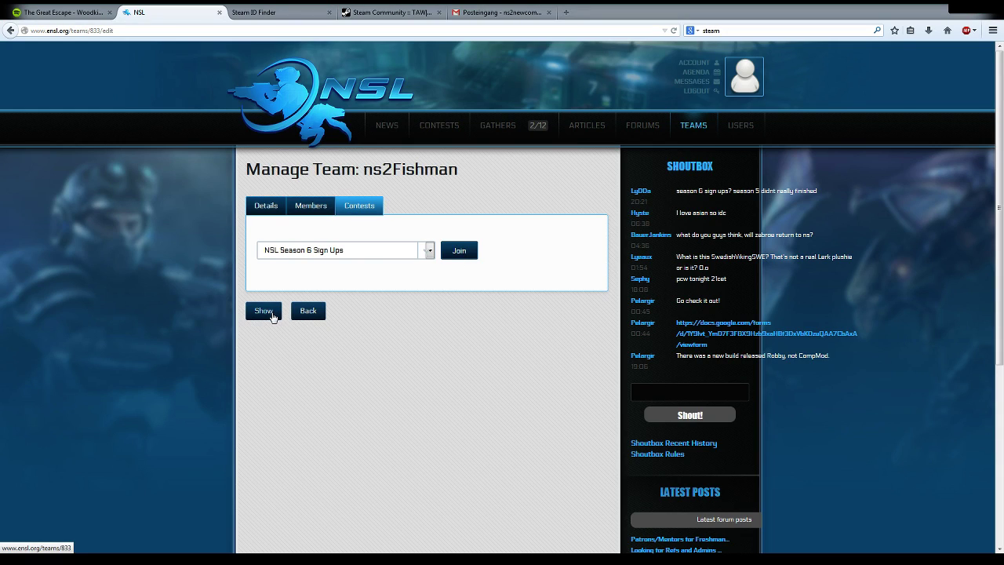
click(272, 314)
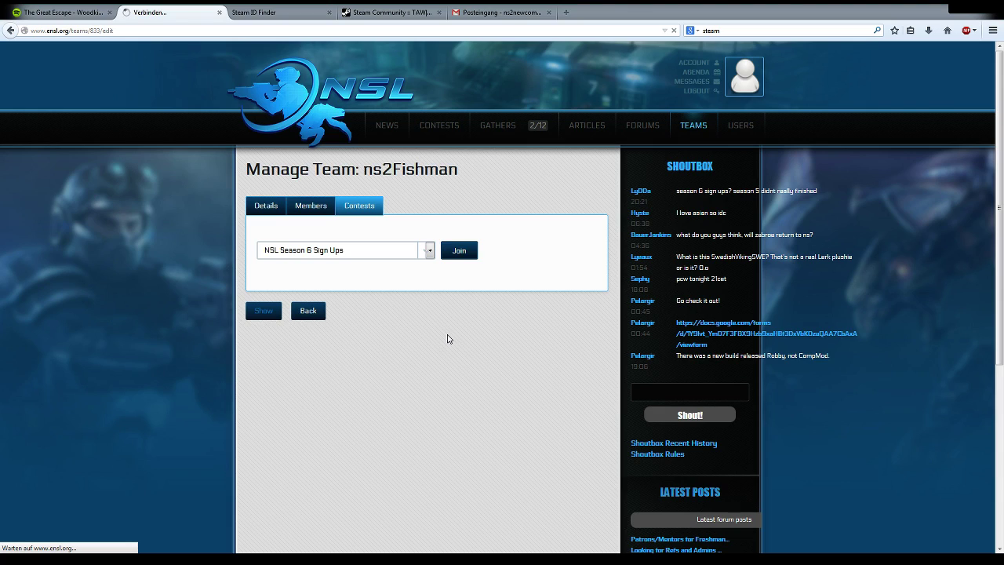